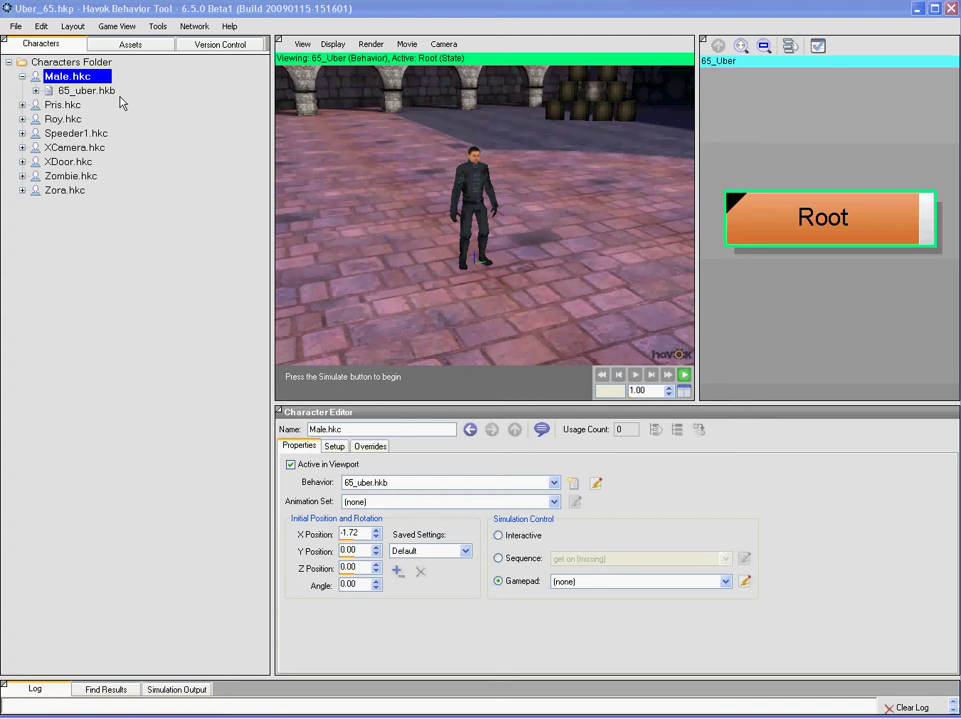
Step: Simulate the Male character in the viewport and reframe the camera to take in the courtyard arches and barrels
{"action": "left_click", "coordinate": [24, 80]}
{"action": "left_click", "coordinate": [107, 42]}
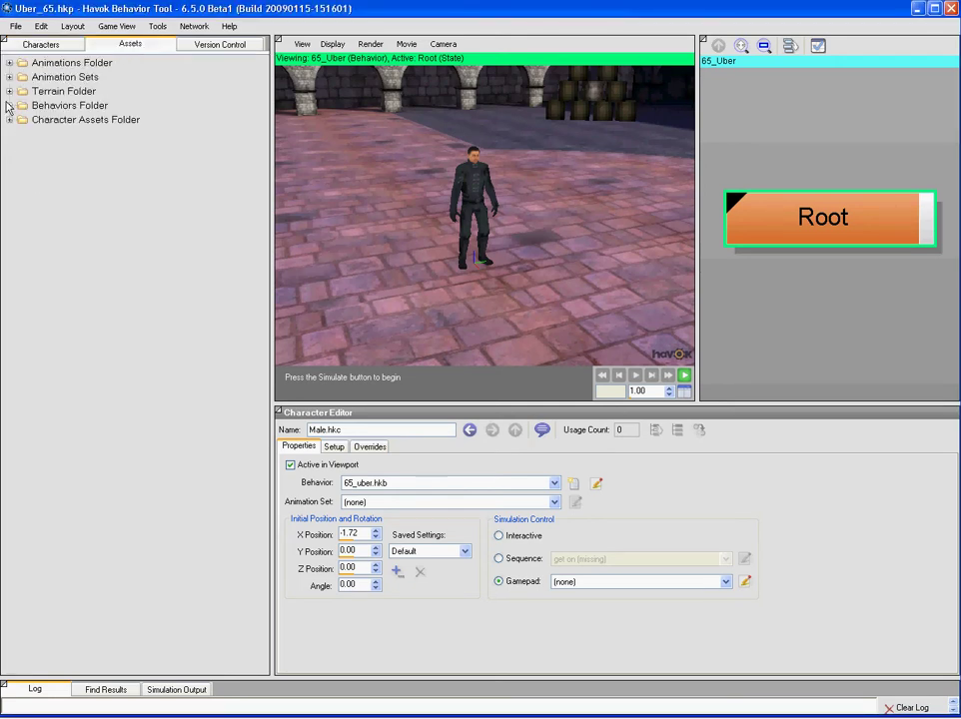
{"action": "left_click_drag", "start_coordinate": [405, 138], "coordinate": [475, 151]}
{"action": "scroll", "coordinate": [481, 153], "scroll_direction": "down", "scroll_amount": 2}
{"action": "middle_click_drag", "start_coordinate": [484, 155], "coordinate": [502, 180]}
{"action": "mouse_move", "coordinate": [503, 179]}
{"action": "left_mouse_down"}
{"action": "mouse_move", "coordinate": [463, 206]}
{"action": "mouse_move", "coordinate": [537, 180]}
{"action": "mouse_move", "coordinate": [509, 173]}
{"action": "left_mouse_up"}
{"action": "key", "text": "F5"}
{"action": "key", "text": "space"}
{"action": "middle_click_drag", "start_coordinate": [466, 177], "coordinate": [476, 232]}
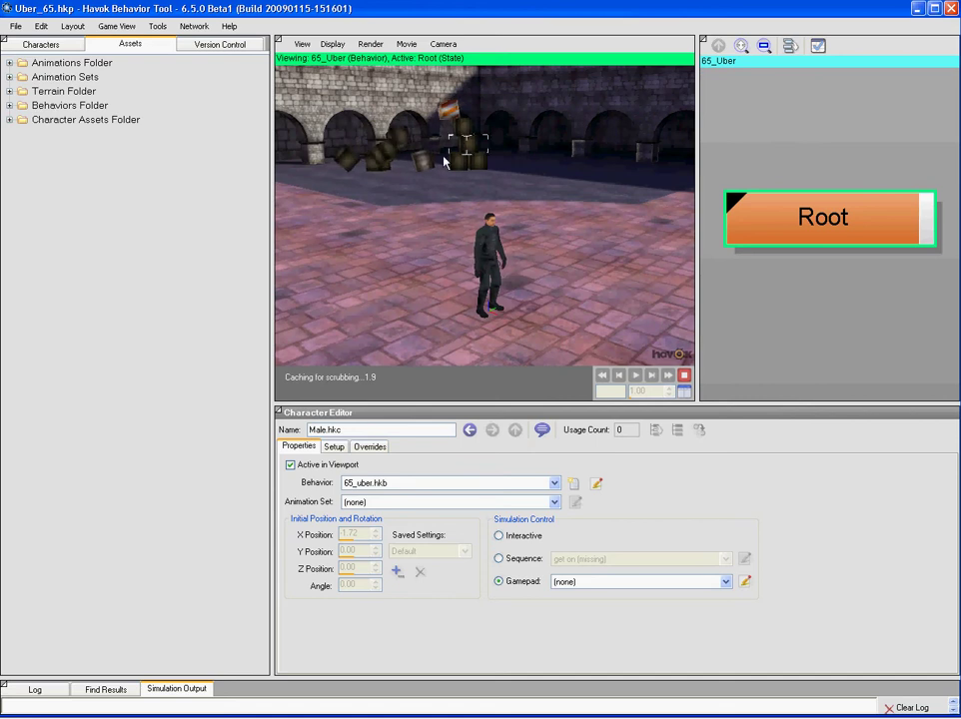
{"action": "left_click_drag", "start_coordinate": [477, 232], "coordinate": [482, 207]}
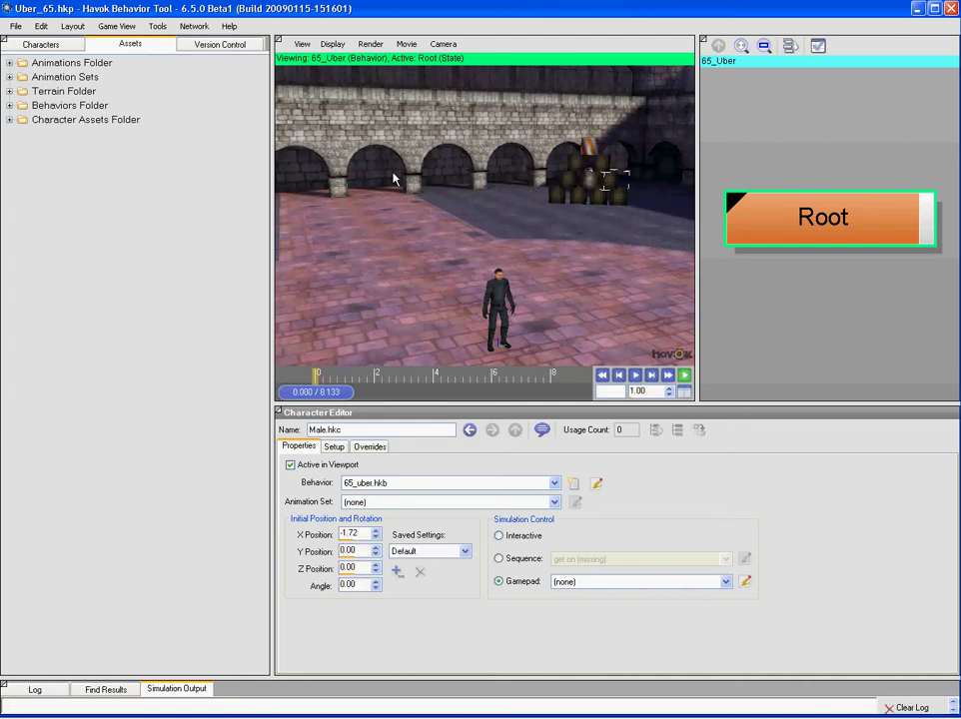
{"action": "mouse_move", "coordinate": [407, 191]}
{"action": "left_mouse_down"}
{"action": "mouse_move", "coordinate": [452, 195]}
{"action": "mouse_move", "coordinate": [415, 187]}
{"action": "left_mouse_up"}
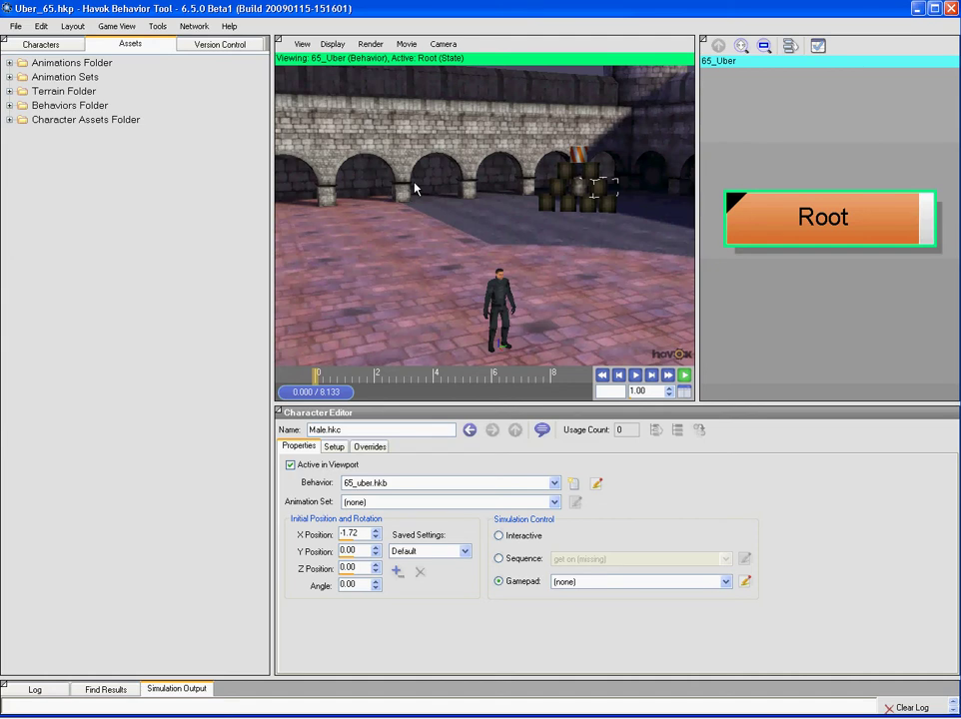
Step: Review the version control settings in the tool's options, such as client name, enabling, timeouts and history count
{"action": "left_click", "coordinate": [221, 48]}
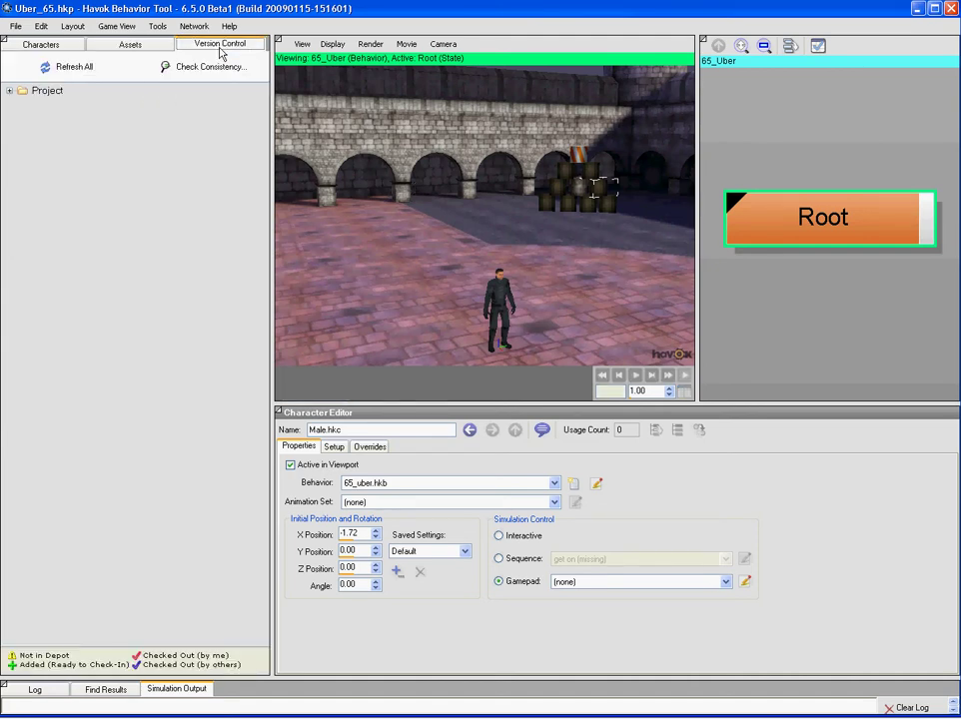
{"action": "left_click", "coordinate": [158, 26]}
{"action": "left_click", "coordinate": [170, 41]}
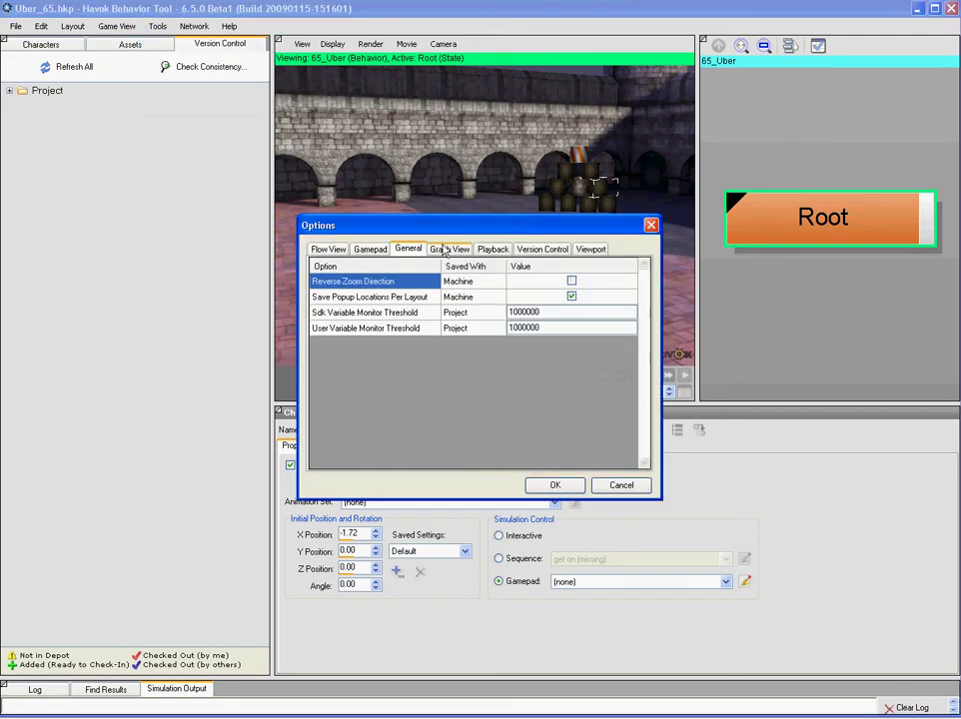
{"action": "left_click", "coordinate": [548, 250]}
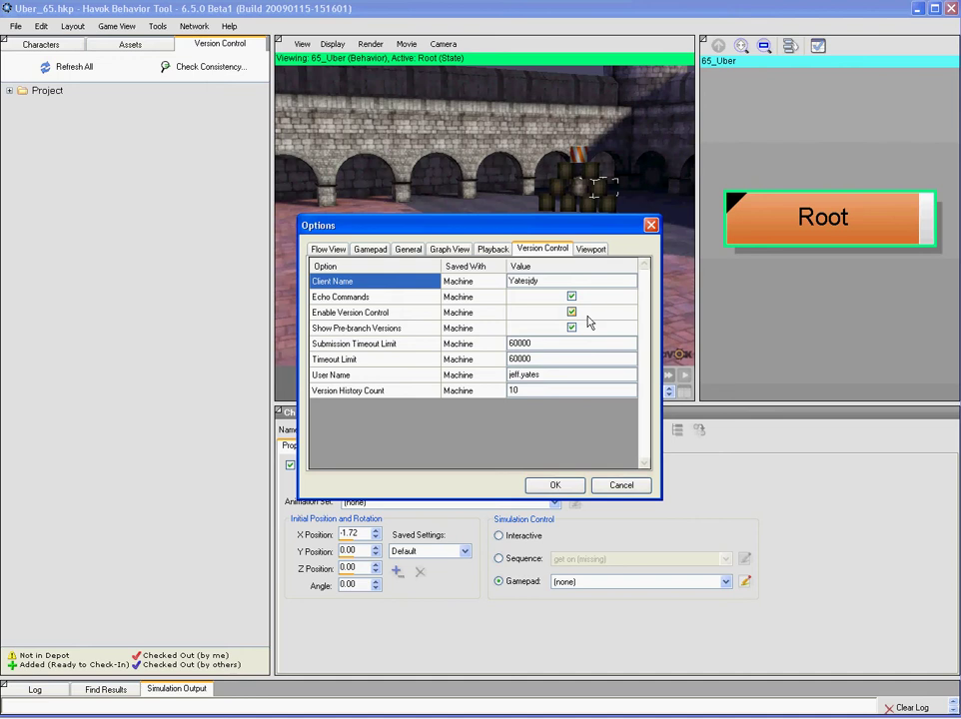
{"action": "left_click", "coordinate": [555, 485]}
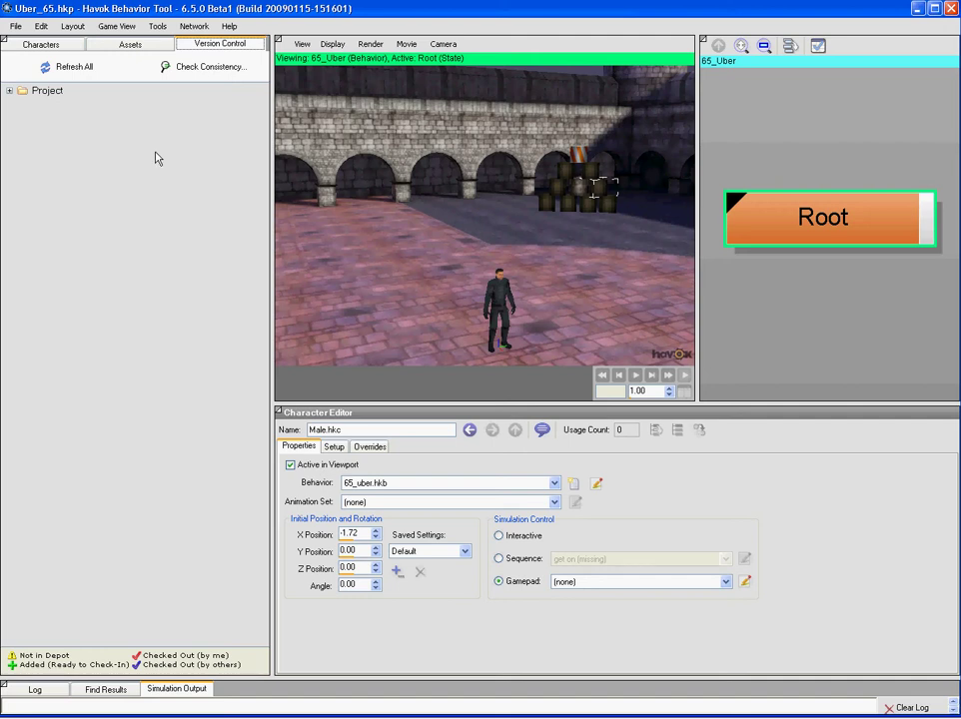
Step: Expand the project's Animations, Behaviors, Characters, Character Assets and Terrain folders in version control and review their files' status
{"action": "left_click", "coordinate": [10, 91]}
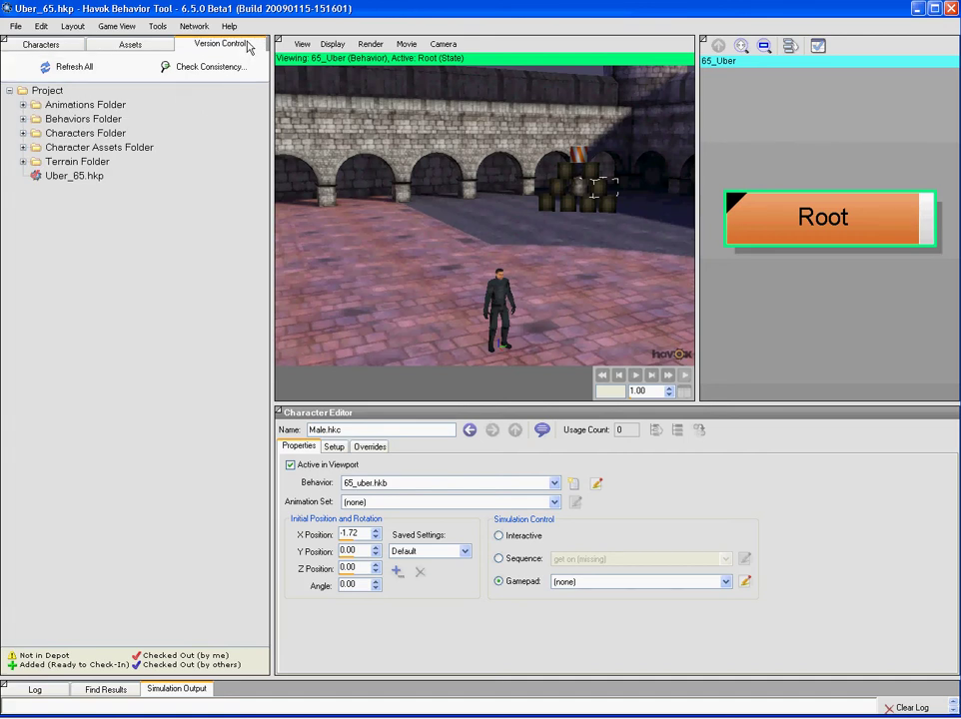
{"action": "left_click", "coordinate": [23, 104]}
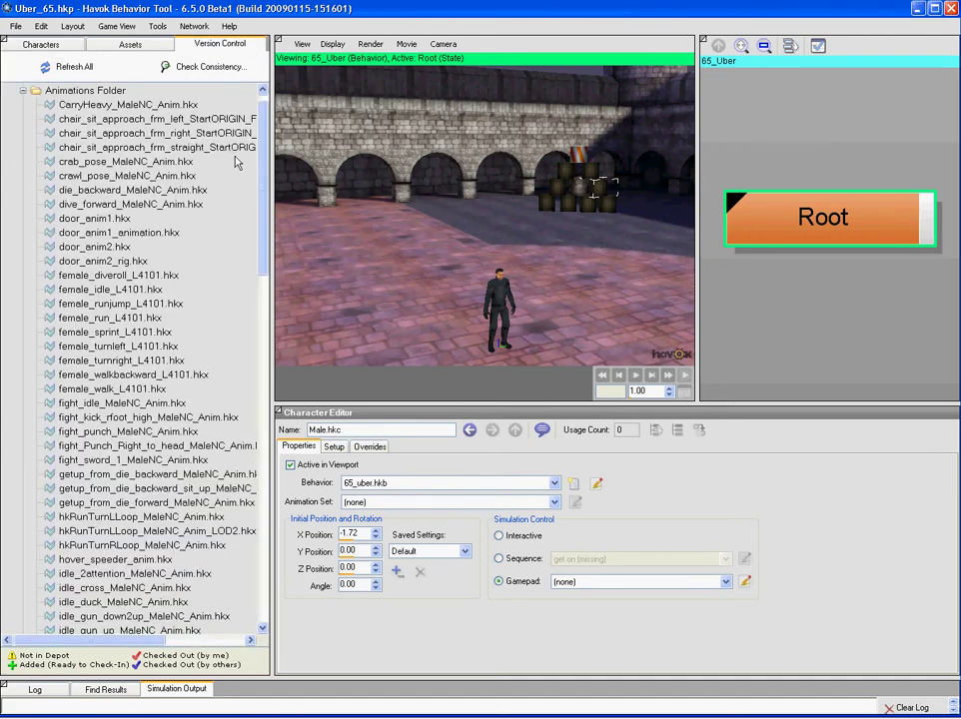
{"action": "left_click_drag", "start_coordinate": [264, 154], "coordinate": [249, 402]}
{"action": "scroll", "coordinate": [248, 402], "scroll_direction": "down", "scroll_amount": 7}
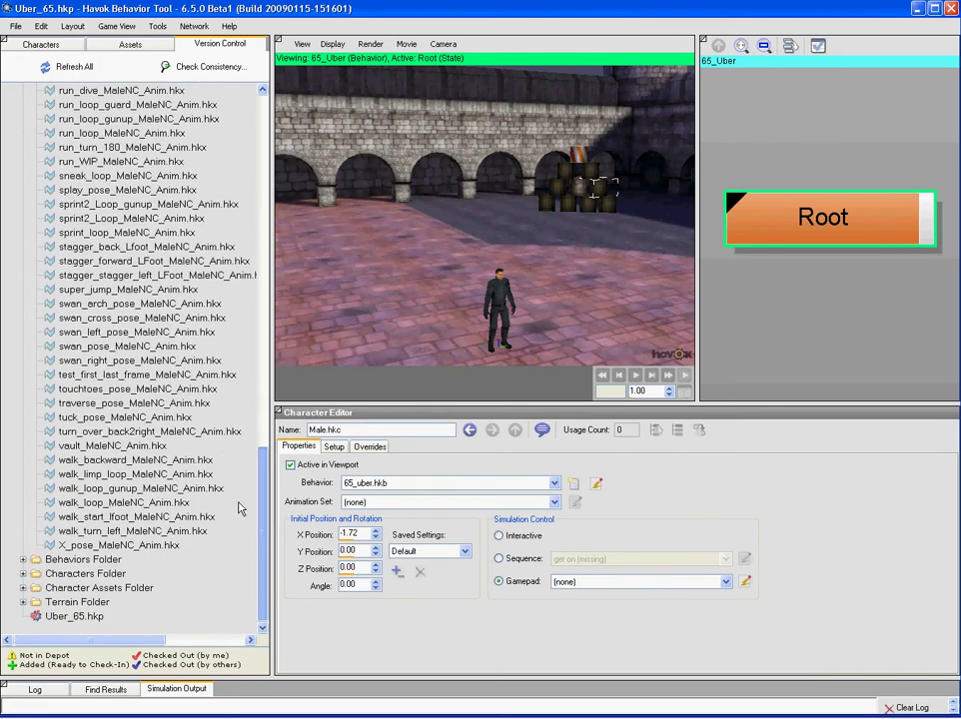
{"action": "left_click", "coordinate": [22, 425]}
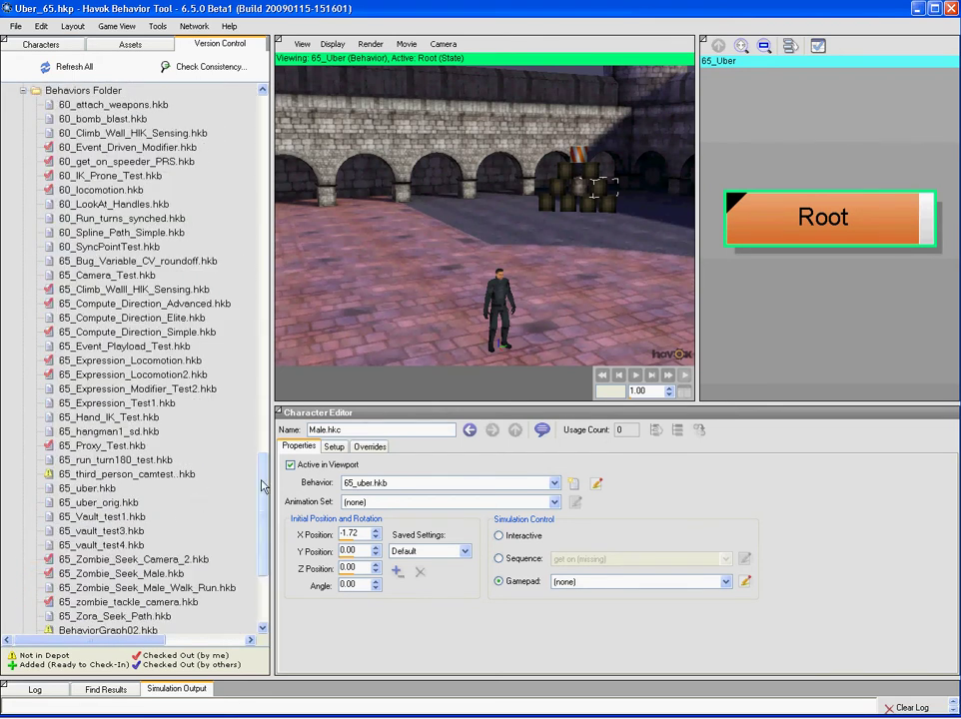
{"action": "scroll", "coordinate": [197, 439], "scroll_direction": "down", "scroll_amount": 5}
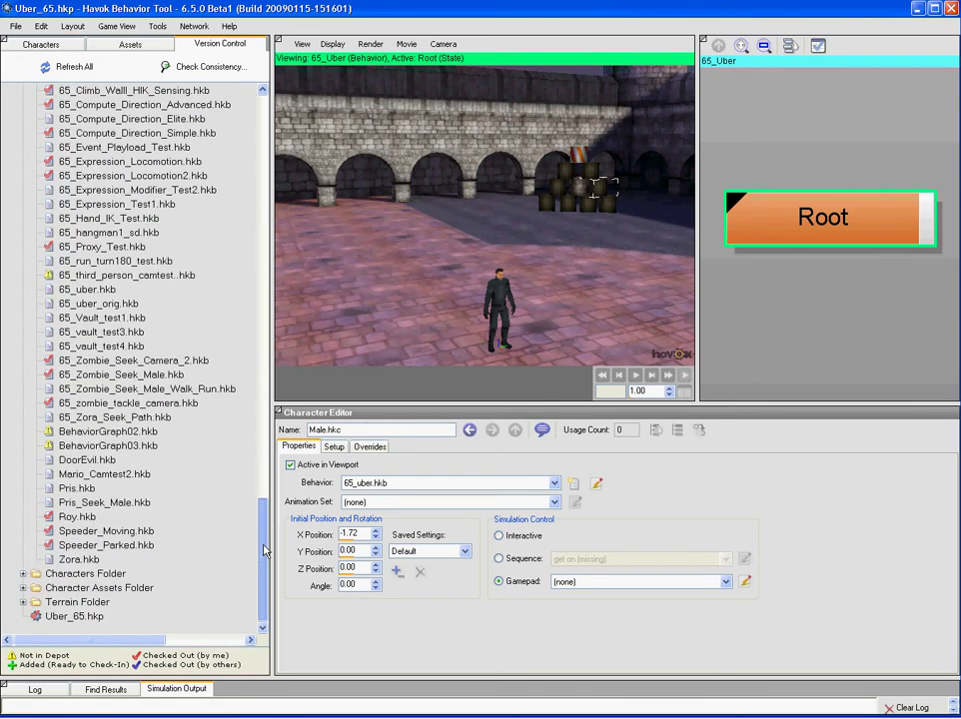
{"action": "left_click", "coordinate": [22, 574]}
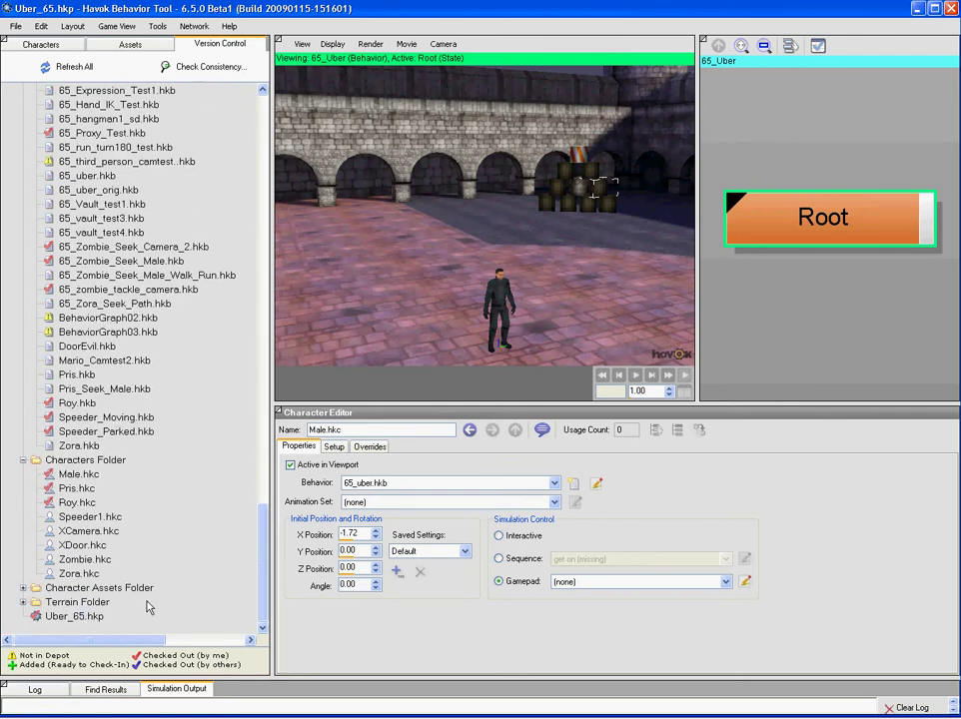
{"action": "left_click", "coordinate": [22, 587]}
{"action": "scroll", "coordinate": [80, 612], "scroll_direction": "down", "scroll_amount": 1}
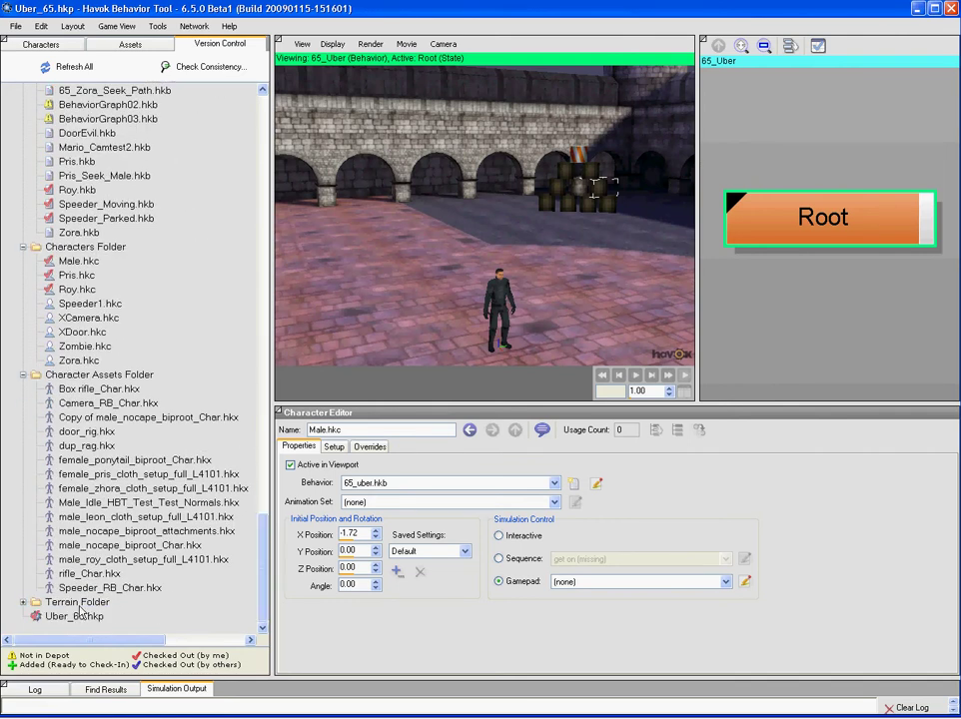
{"action": "left_click", "coordinate": [23, 603]}
{"action": "left_click_drag", "start_coordinate": [261, 592], "coordinate": [249, 142]}
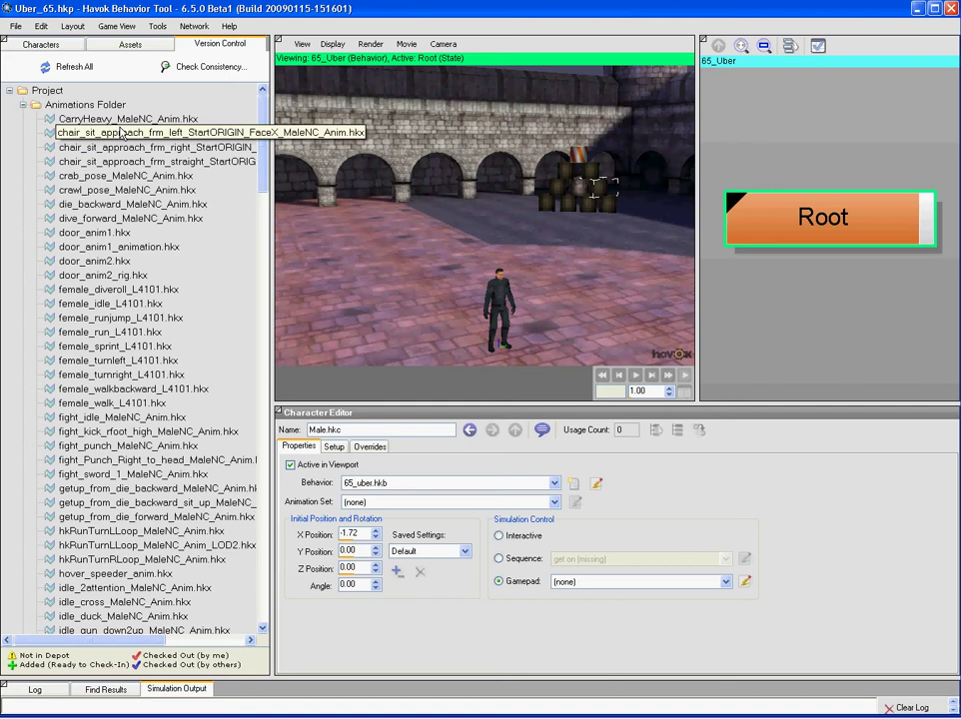
Step: Examine the version history and checkout state of CarryHeavy_MaleNC_Anim.hkx in the Animations Folder
{"action": "left_click_drag", "start_coordinate": [265, 184], "coordinate": [241, 548]}
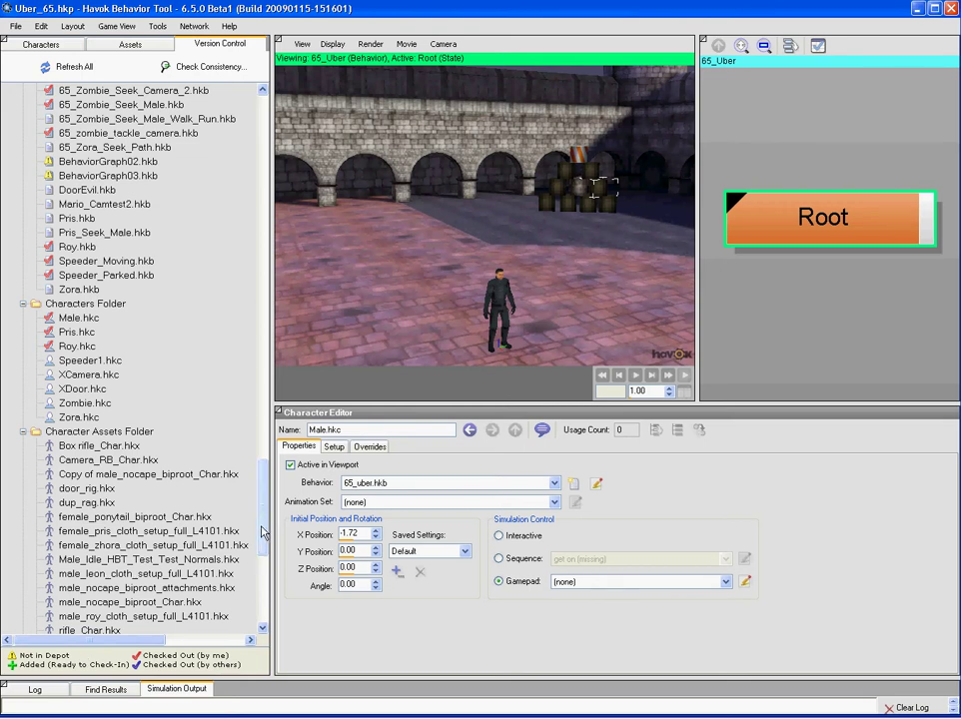
{"action": "left_click_drag", "start_coordinate": [262, 528], "coordinate": [255, 158]}
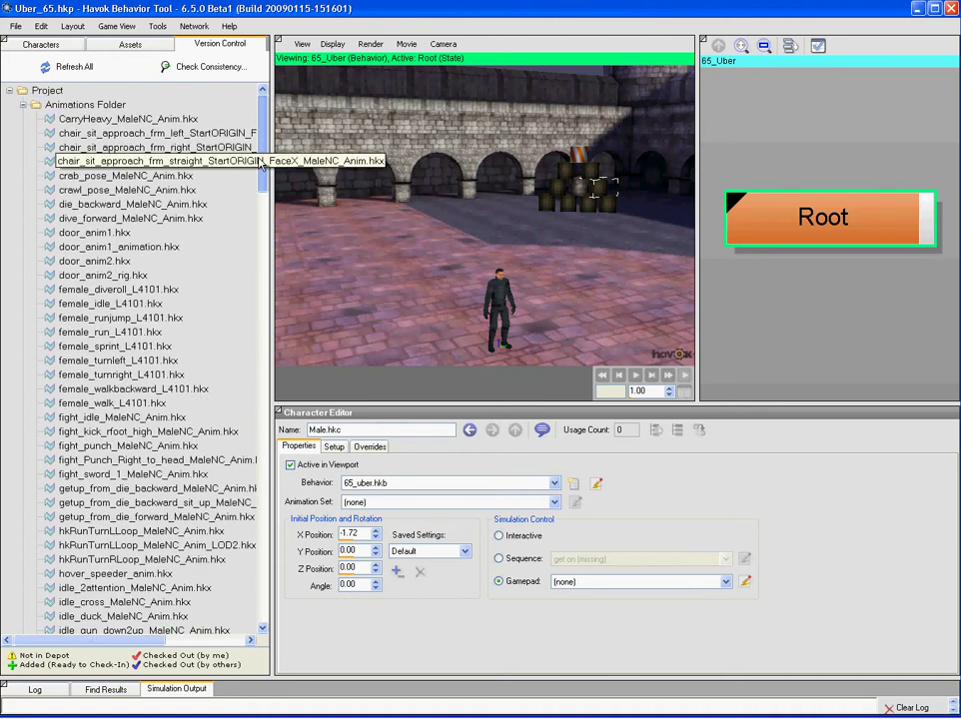
{"action": "left_click", "coordinate": [103, 120]}
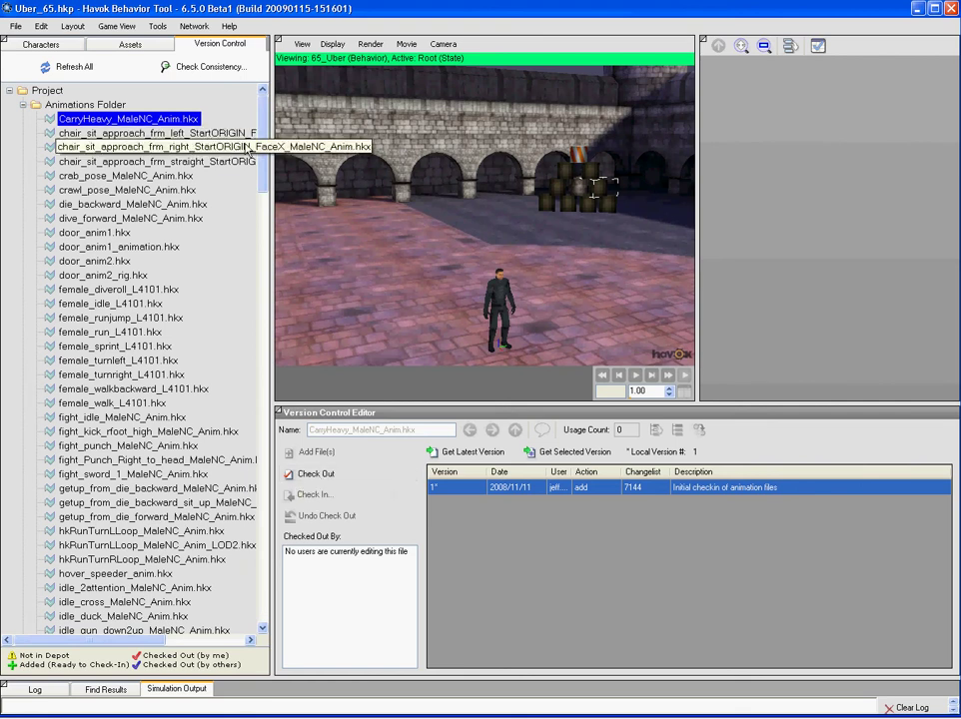
Step: Check in 60_Event_Driven_Modifier.hkb from the Behaviors Folder with the description "this a message"
{"action": "scroll", "coordinate": [254, 280], "scroll_direction": "down", "scroll_amount": 15}
{"action": "scroll", "coordinate": [255, 280], "scroll_direction": "down", "scroll_amount": 10}
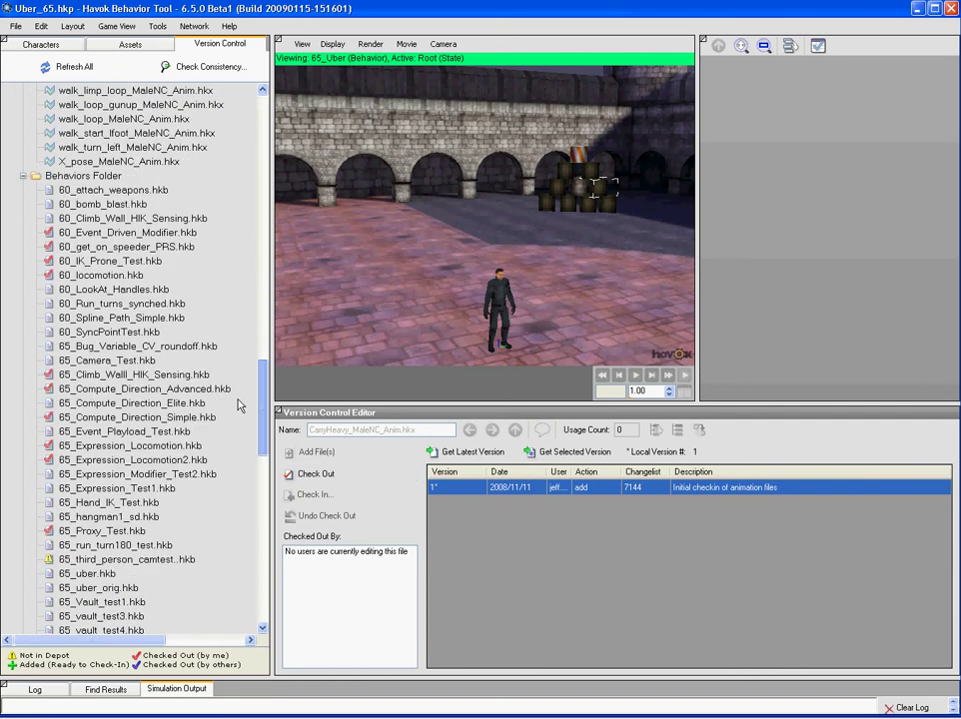
{"action": "left_click", "coordinate": [128, 231]}
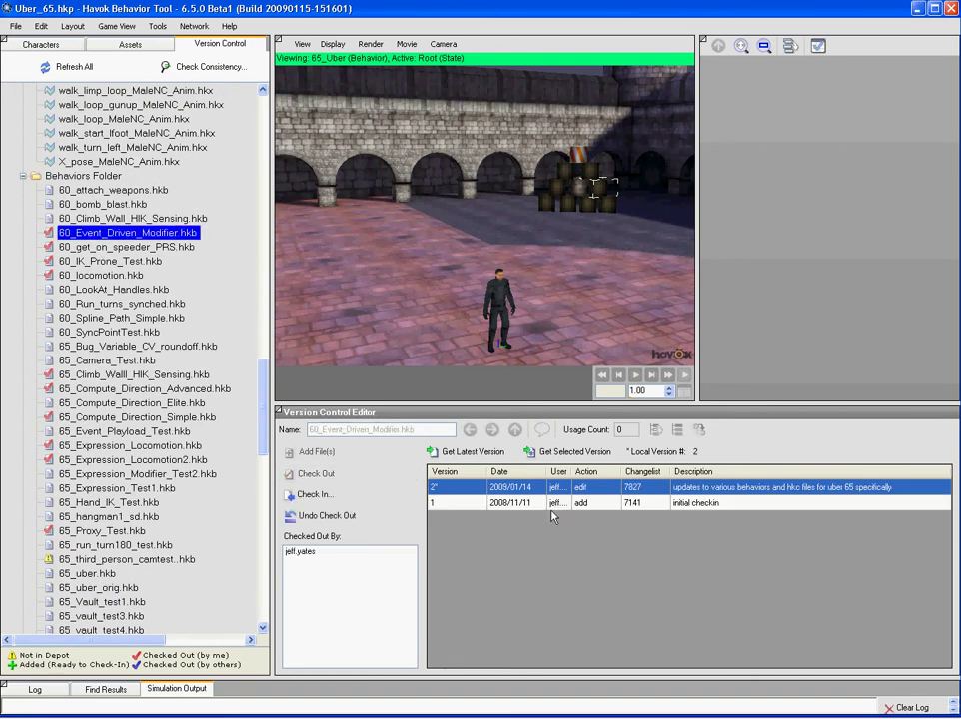
{"action": "left_click", "coordinate": [313, 495]}
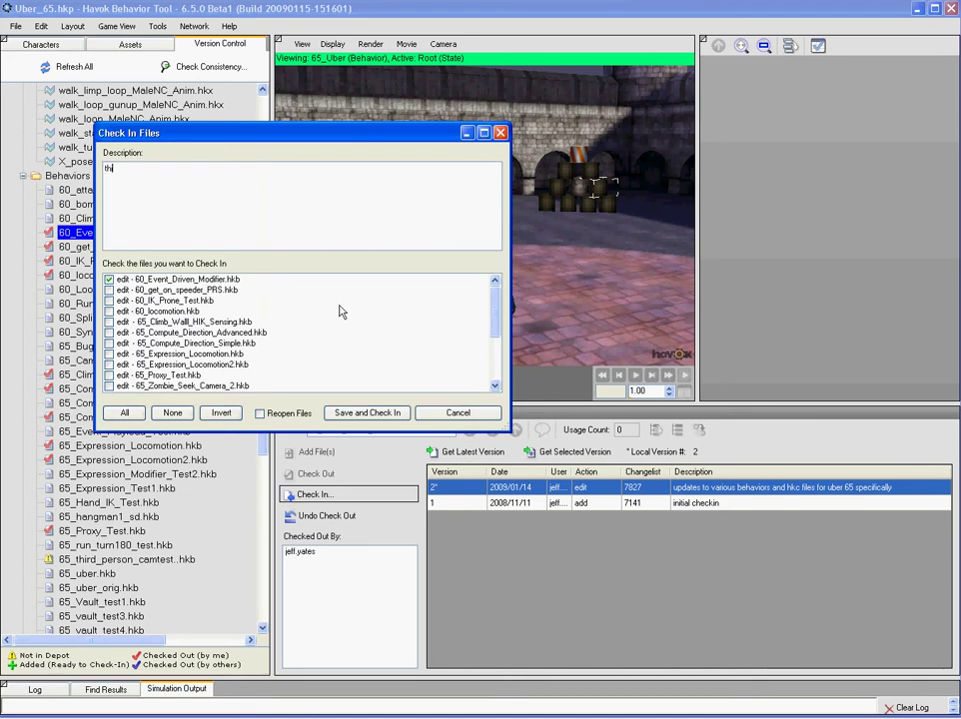
{"action": "type", "text": "this a message"}
{"action": "left_click", "coordinate": [366, 413]}
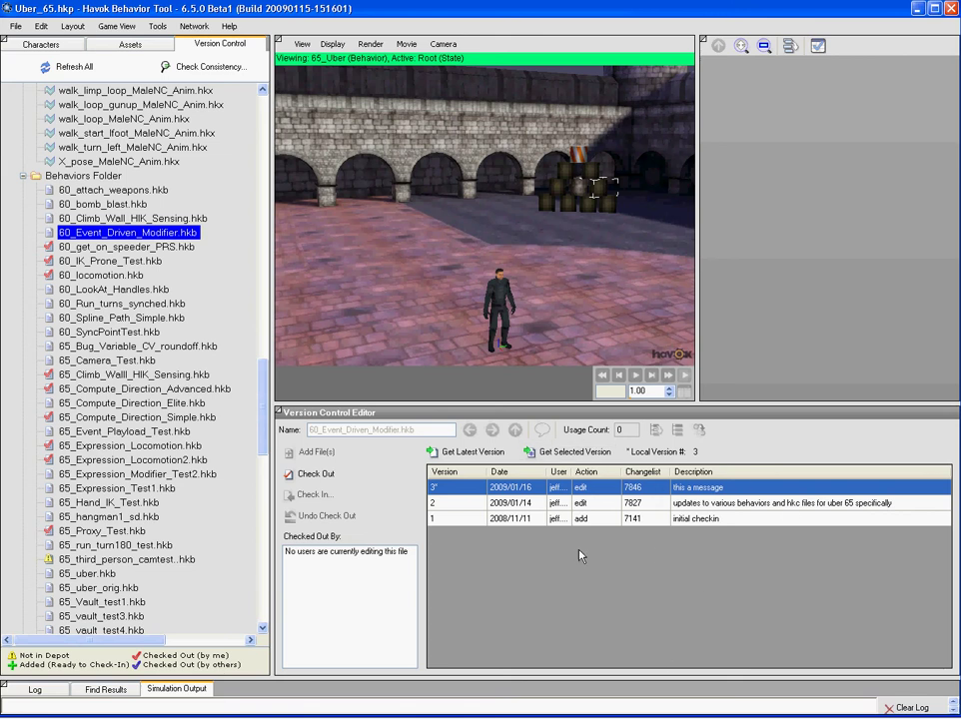
Step: Open a check-in for 60_get_on_speeder_PRS.hkb and include all the other checked-out project files in it
{"action": "mouse_move", "coordinate": [265, 419]}
{"action": "left_mouse_down"}
{"action": "mouse_move", "coordinate": [267, 524]}
{"action": "mouse_move", "coordinate": [265, 275]}
{"action": "mouse_move", "coordinate": [274, 399]}
{"action": "left_mouse_up"}
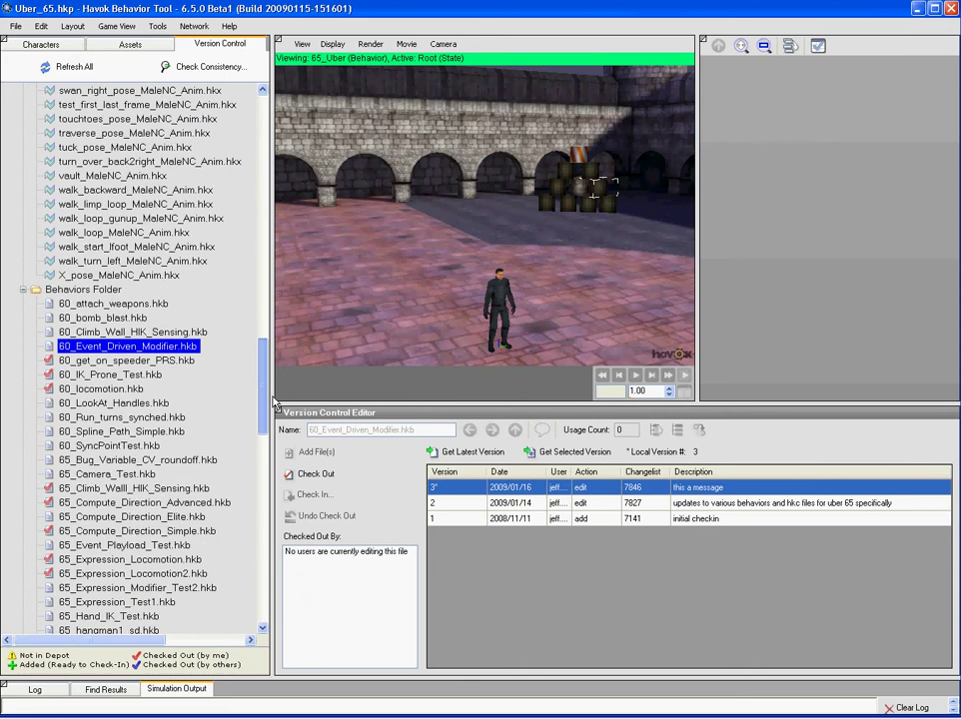
{"action": "left_click", "coordinate": [90, 361]}
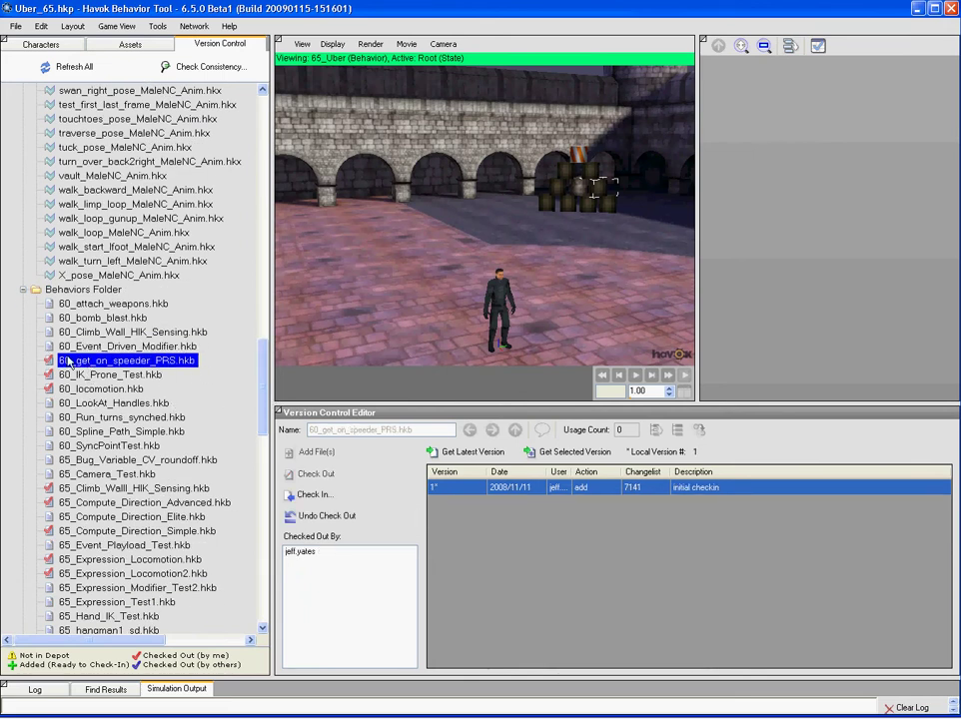
{"action": "right_click", "coordinate": [124, 361]}
{"action": "left_click", "coordinate": [145, 367]}
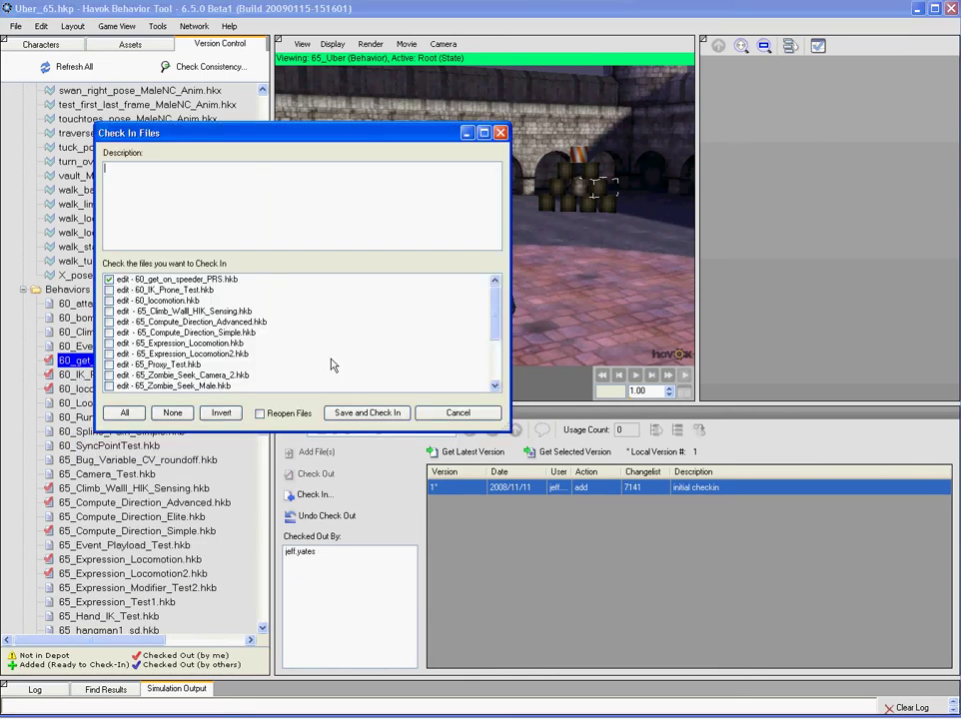
{"action": "left_click", "coordinate": [109, 289]}
{"action": "left_click", "coordinate": [109, 301]}
{"action": "left_click", "coordinate": [109, 311]}
{"action": "left_click", "coordinate": [109, 322]}
{"action": "left_click", "coordinate": [108, 332]}
{"action": "left_click", "coordinate": [109, 342]}
{"action": "left_click", "coordinate": [108, 354]}
{"action": "left_click", "coordinate": [109, 364]}
{"action": "left_click", "coordinate": [108, 374]}
{"action": "left_click", "coordinate": [109, 386]}
{"action": "left_click_drag", "start_coordinate": [492, 333], "coordinate": [492, 379]}
{"action": "left_click", "coordinate": [109, 310]}
{"action": "left_click", "coordinate": [123, 412]}
Step: Describe the multi-file check-in as "this is another test" and submit it with save and check in
{"action": "left_click", "coordinate": [241, 178]}
{"action": "type", "text": "this is another test"}
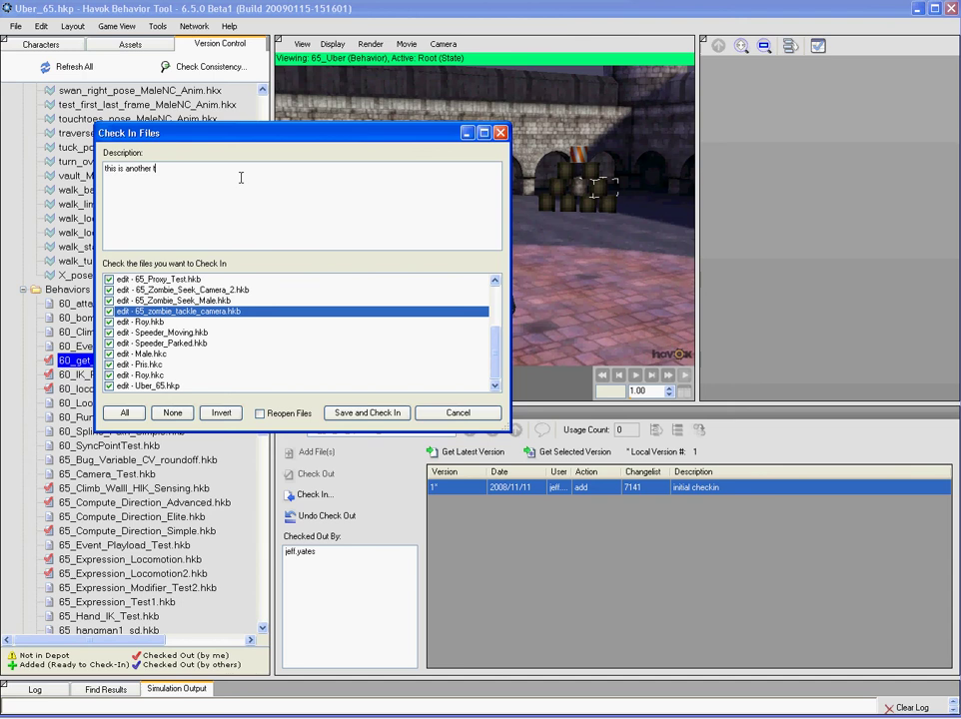
{"action": "left_click", "coordinate": [365, 416]}
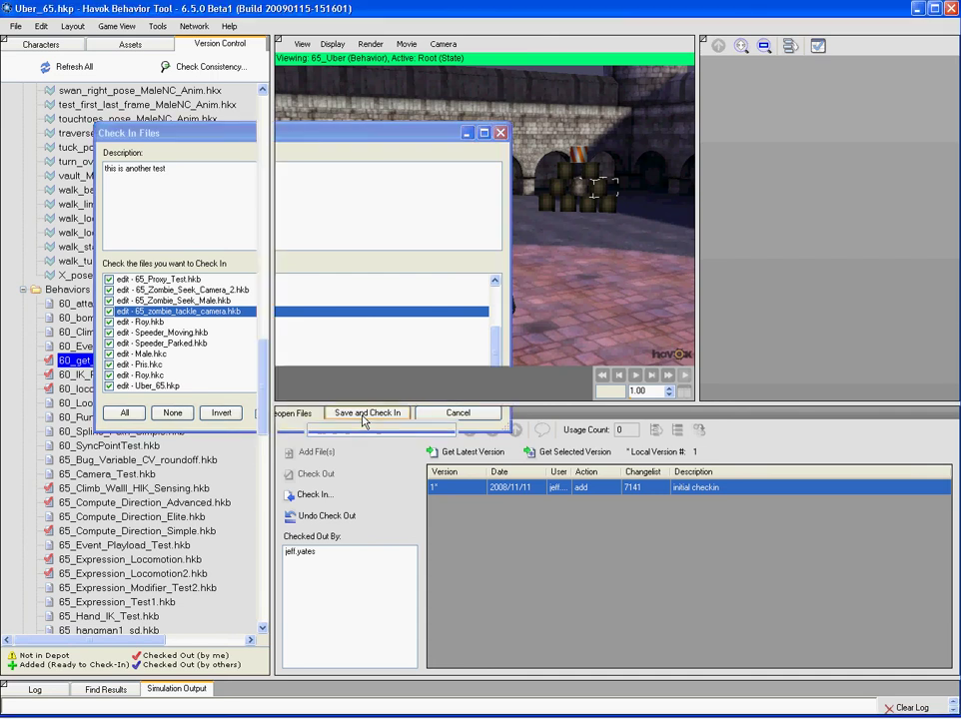
Step: Delete BehaviorGraph02.hkb, which is not in the depot, from the project's Behaviors Folder
{"action": "left_click_drag", "start_coordinate": [265, 393], "coordinate": [296, 496]}
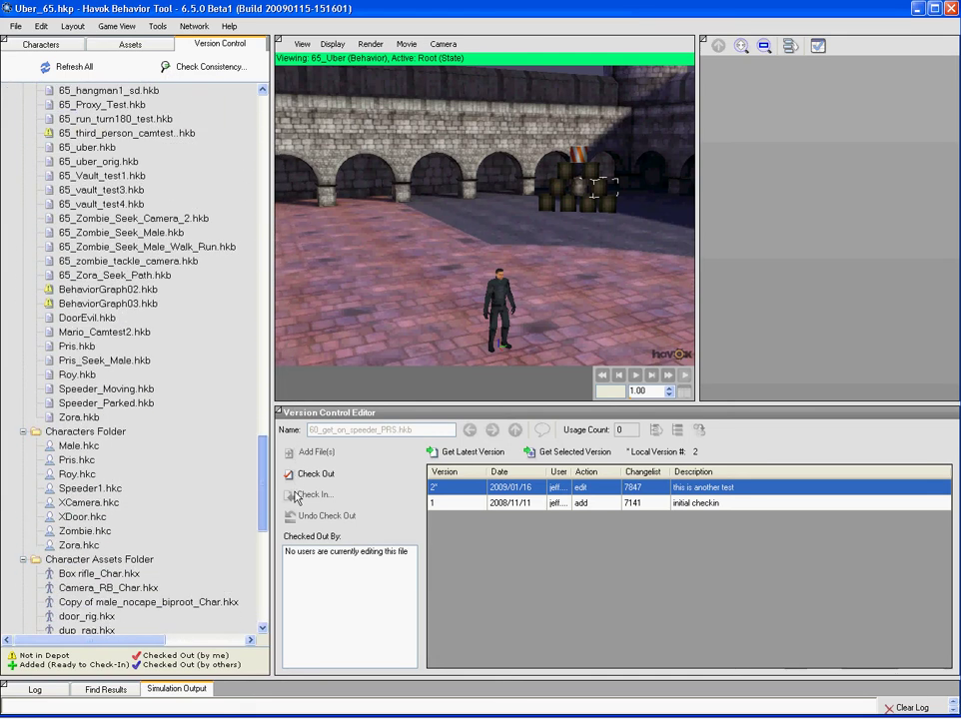
{"action": "left_click", "coordinate": [98, 289]}
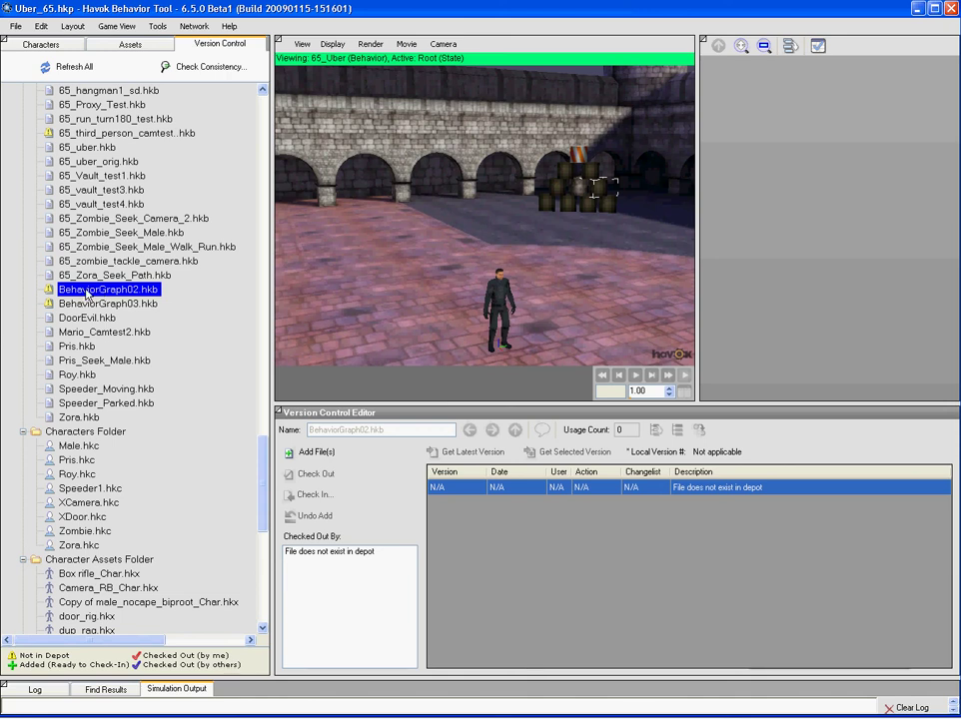
{"action": "right_click", "coordinate": [87, 292]}
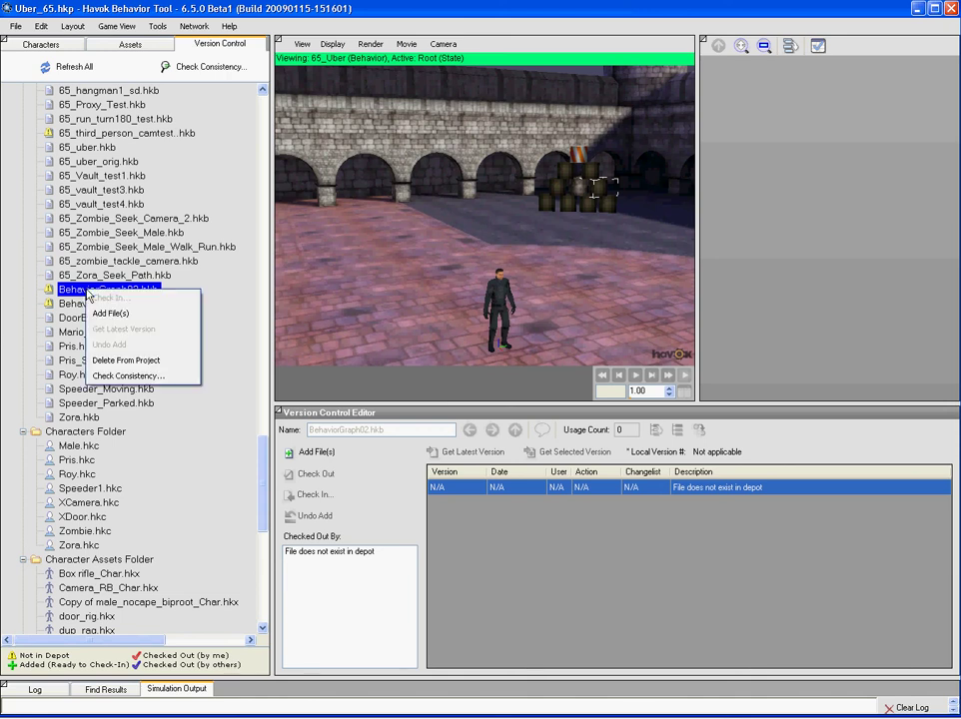
{"action": "left_click", "coordinate": [197, 360]}
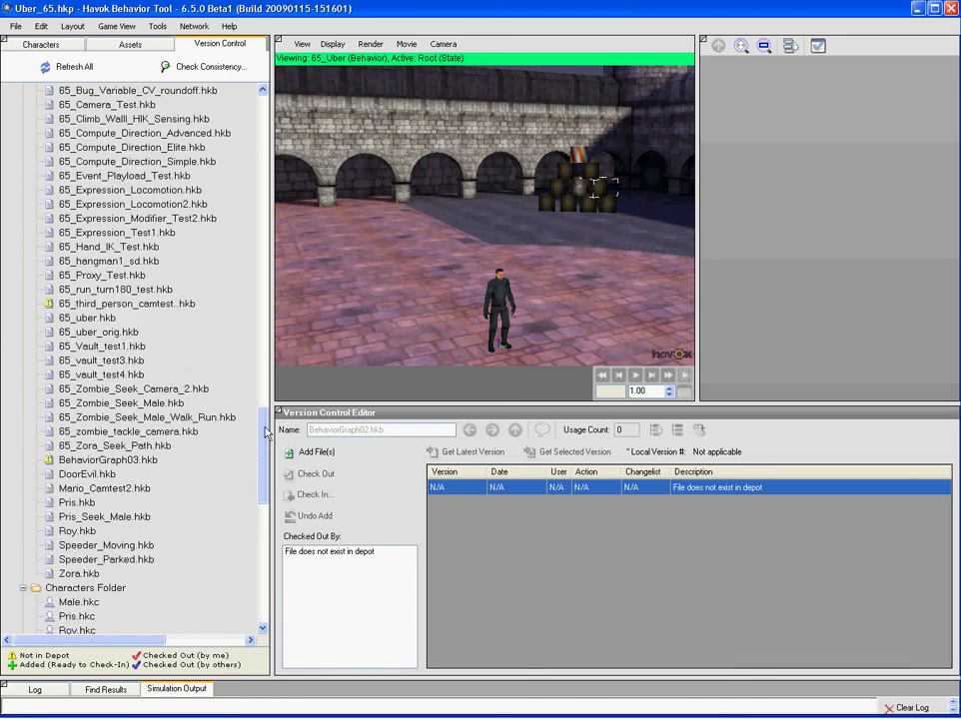
{"action": "mouse_move", "coordinate": [267, 436]}
{"action": "left_mouse_down"}
{"action": "mouse_move", "coordinate": [276, 568]}
{"action": "mouse_move", "coordinate": [258, 421]}
{"action": "mouse_move", "coordinate": [261, 432]}
{"action": "left_mouse_up"}
{"action": "left_click_drag", "start_coordinate": [259, 484], "coordinate": [262, 151]}
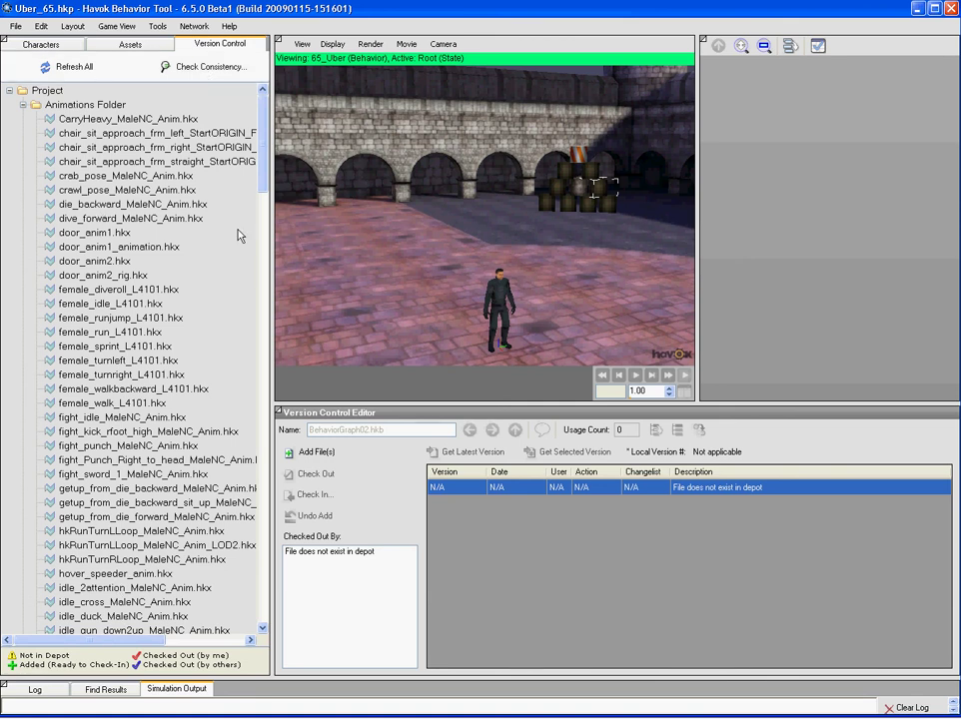
{"action": "left_click_drag", "start_coordinate": [267, 183], "coordinate": [237, 145]}
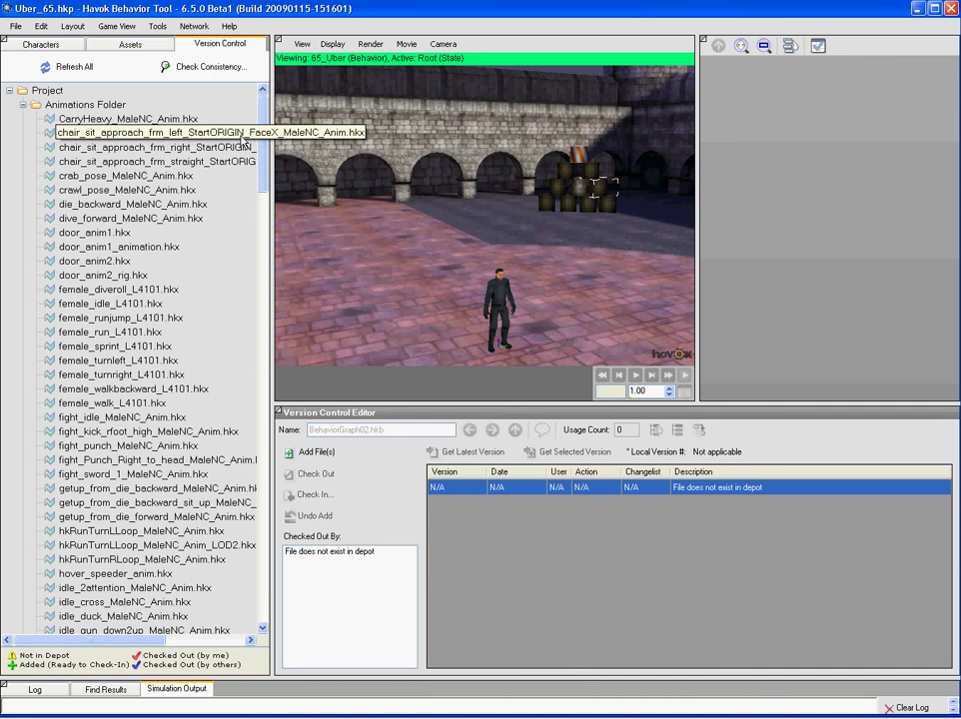